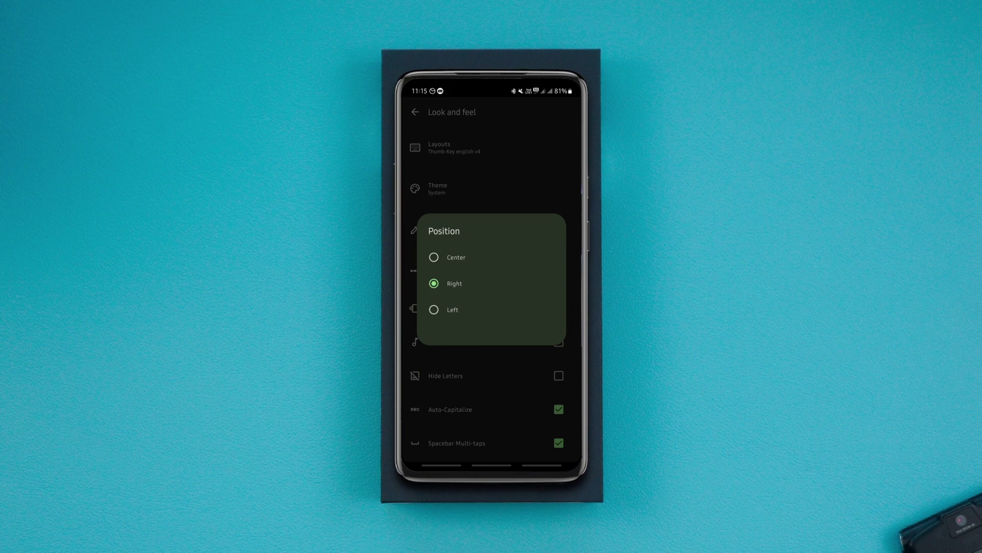
scroll(537, 281, "down", 2)
scroll(527, 324, "down", 3)
scroll(523, 297, "down", 3)
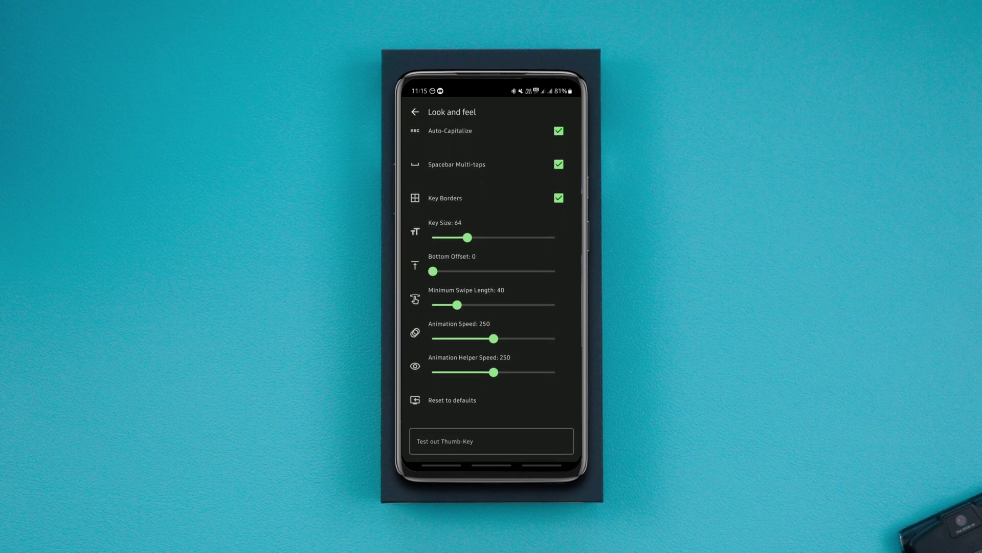
scroll(527, 391, "down", 2)
Bring up Thumb-Key's green keyboard, now centred, beneath the empty test field
left_click(519, 444)
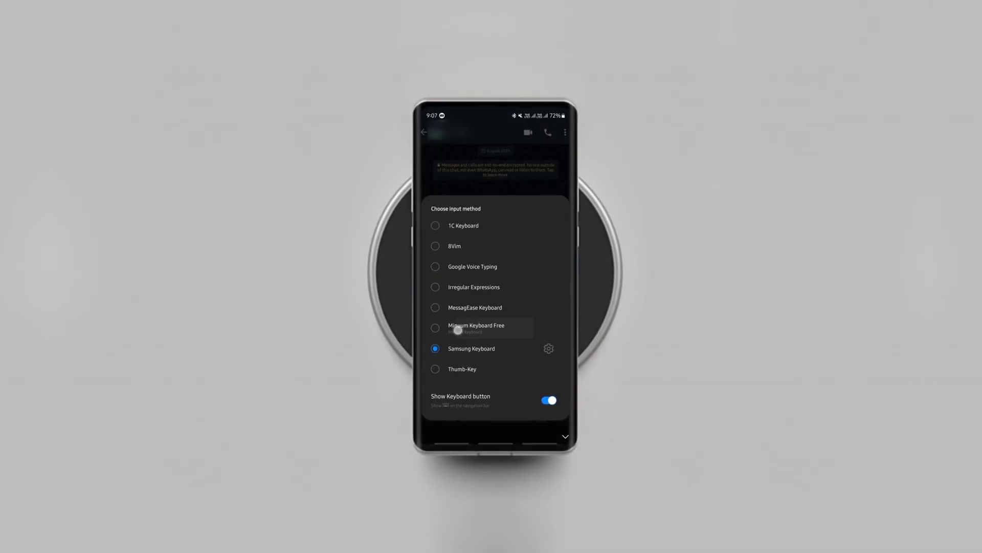
Switch to Minuum, collapse it to one row, and enter 'Subscribe' plus an emoji
left_click(458, 330)
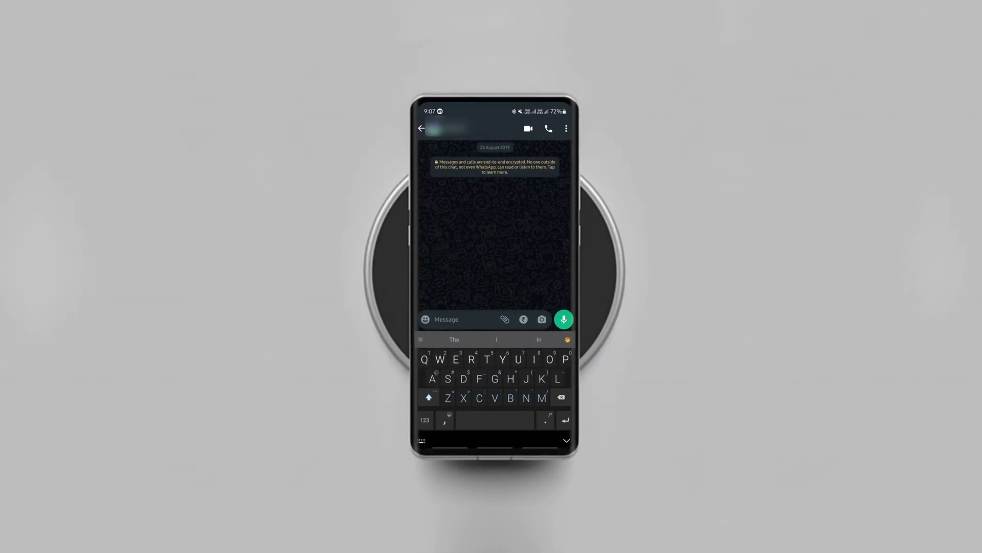
left_click_drag(497, 339, 496, 407)
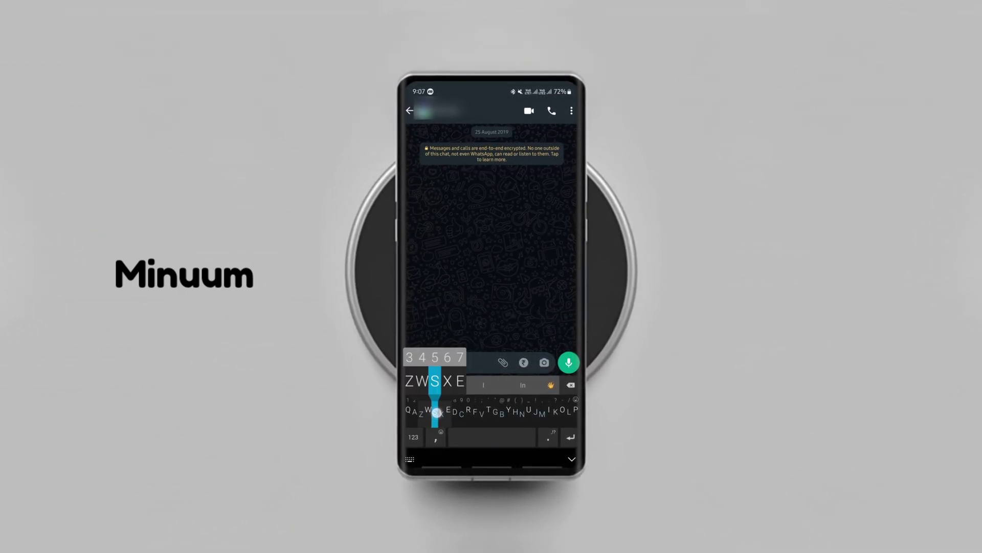
type("Su")
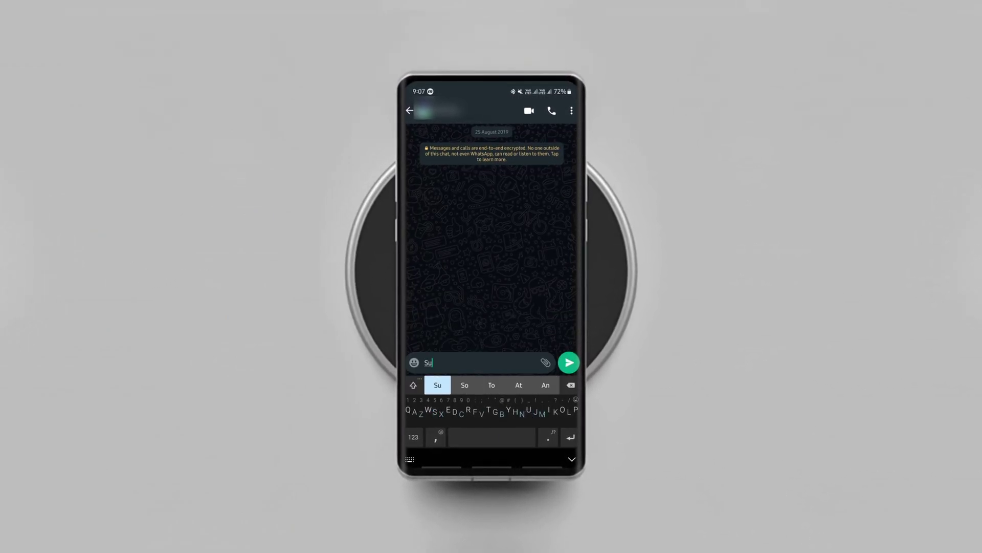
type("b")
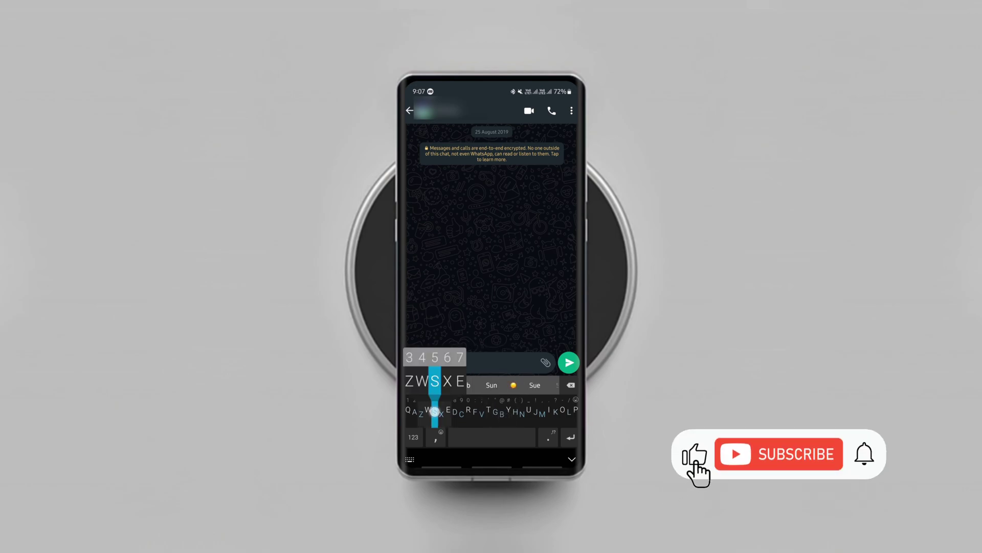
type("scr")
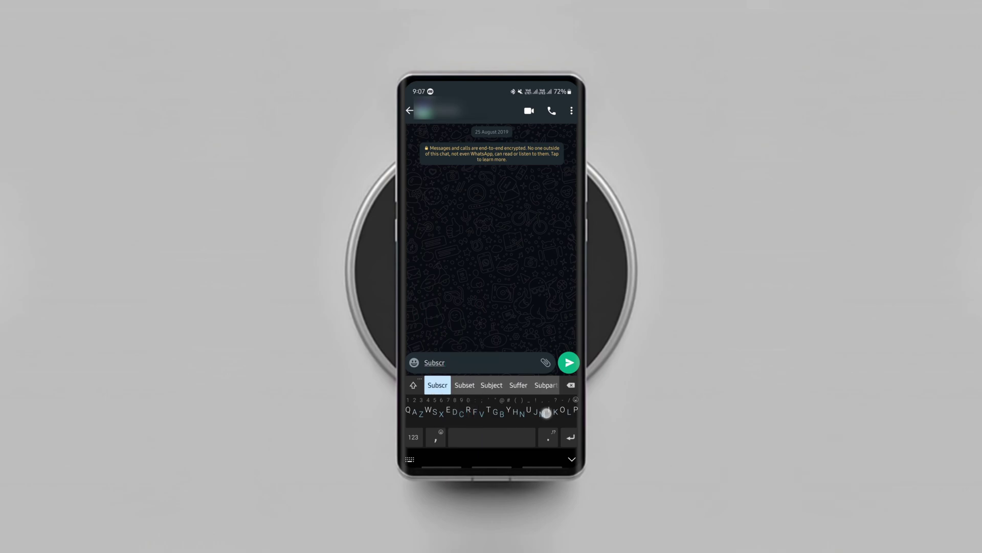
type("i")
type("b")
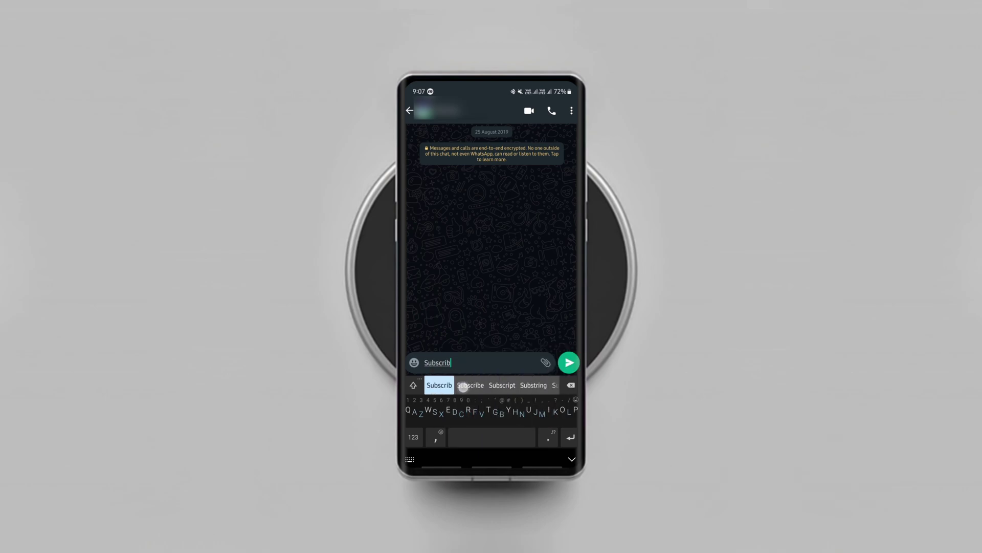
left_click(470, 385)
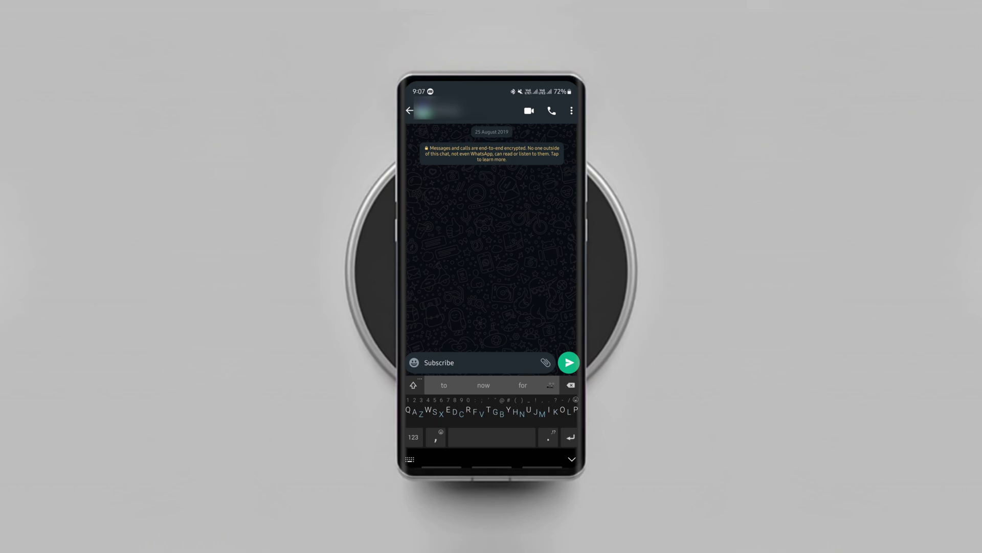
left_click(549, 384)
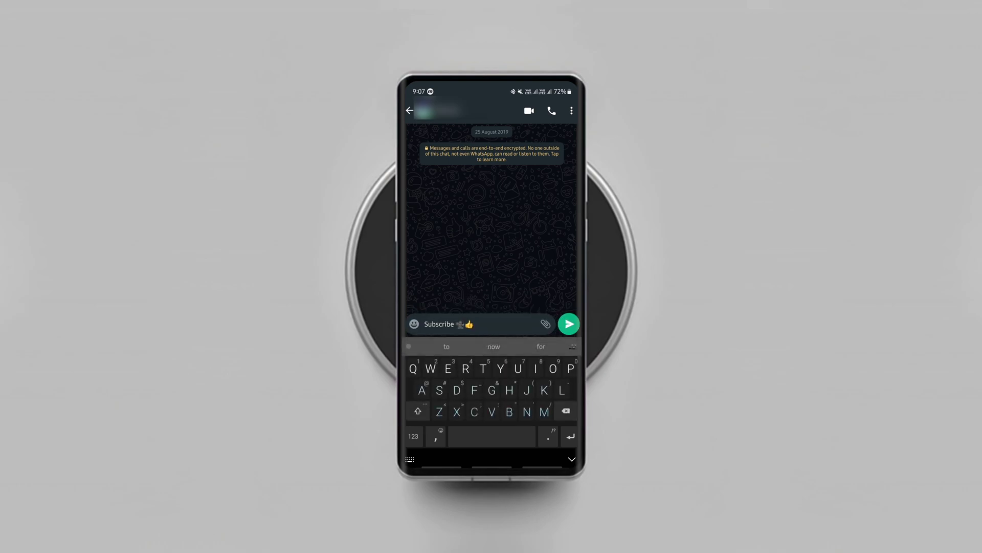
type("hello")
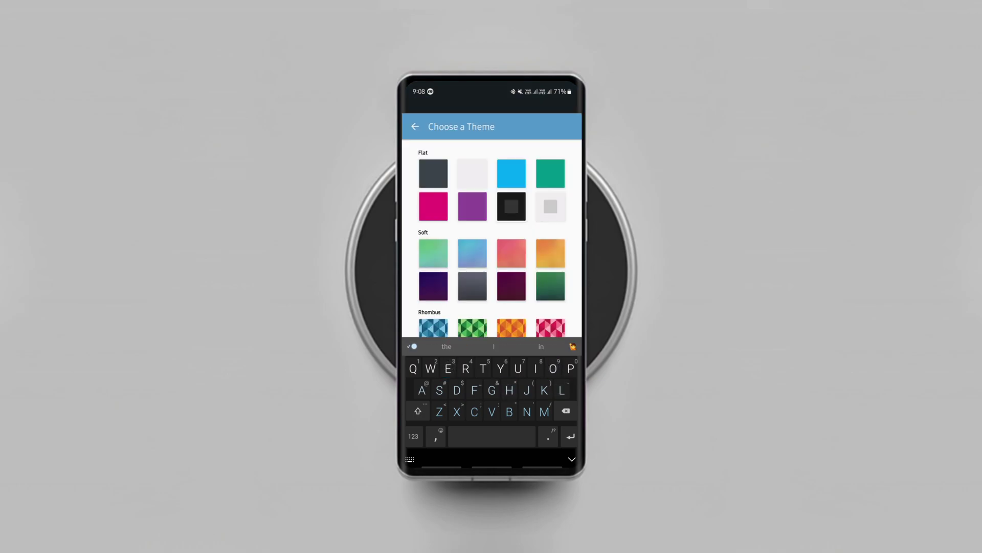
Cycle Minuum's theme through slate, purple, light blue and salmon, then open Size & Position
left_click(433, 173)
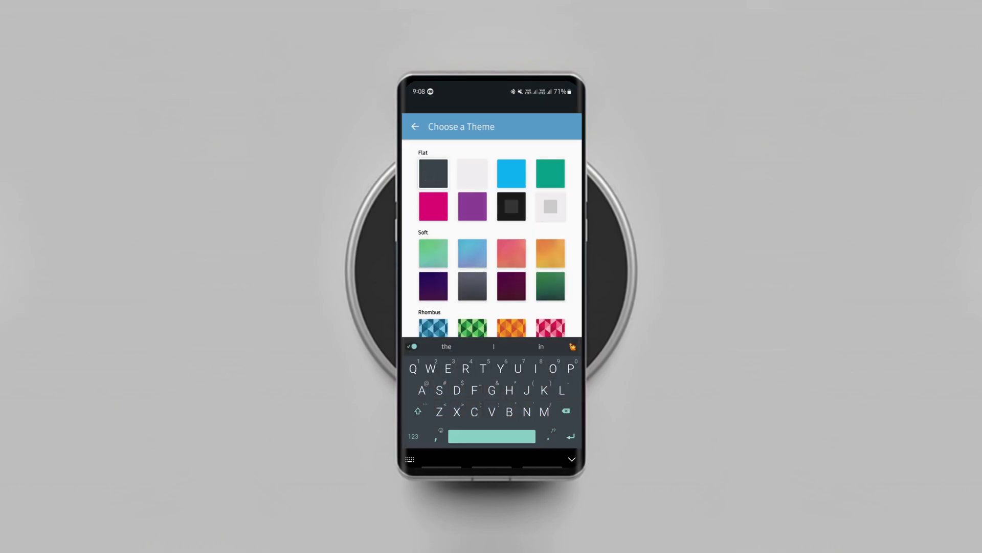
left_click(469, 206)
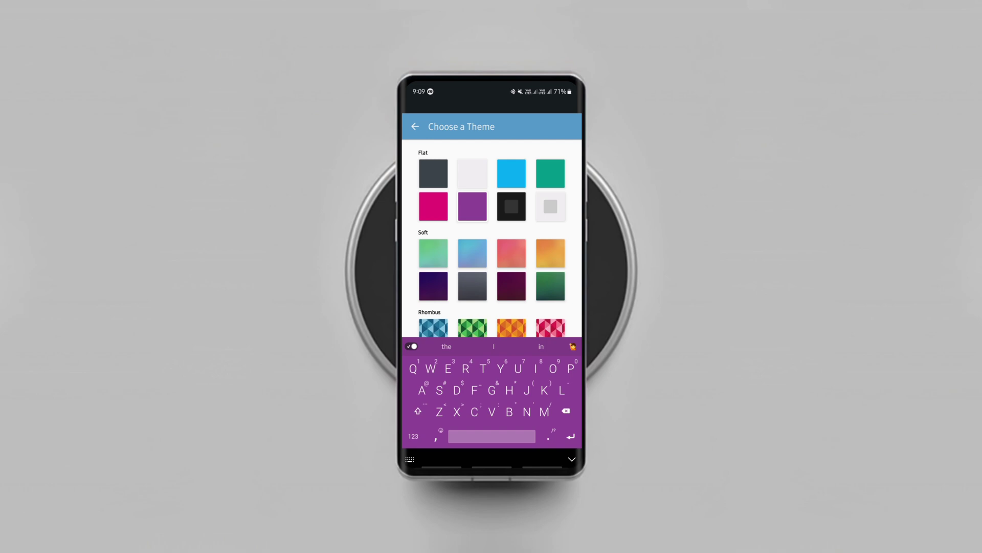
left_click(471, 252)
left_click(511, 252)
left_click(415, 126)
left_click(426, 305)
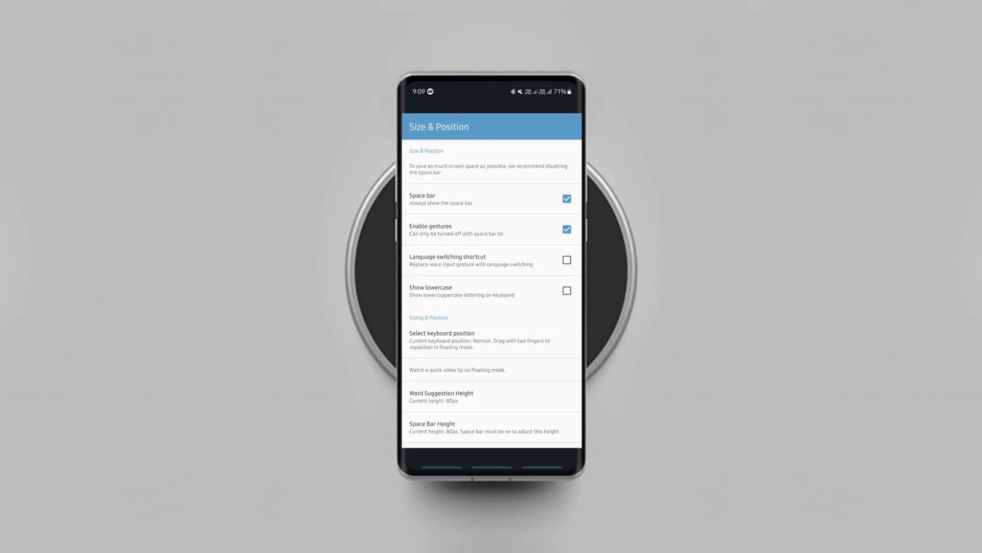
scroll(491, 293, "down", 2)
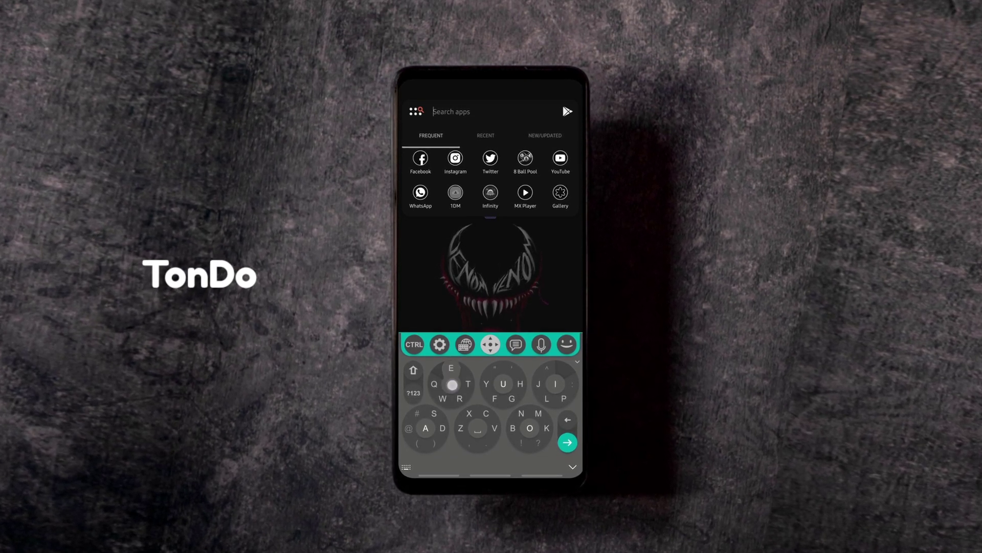
type("W")
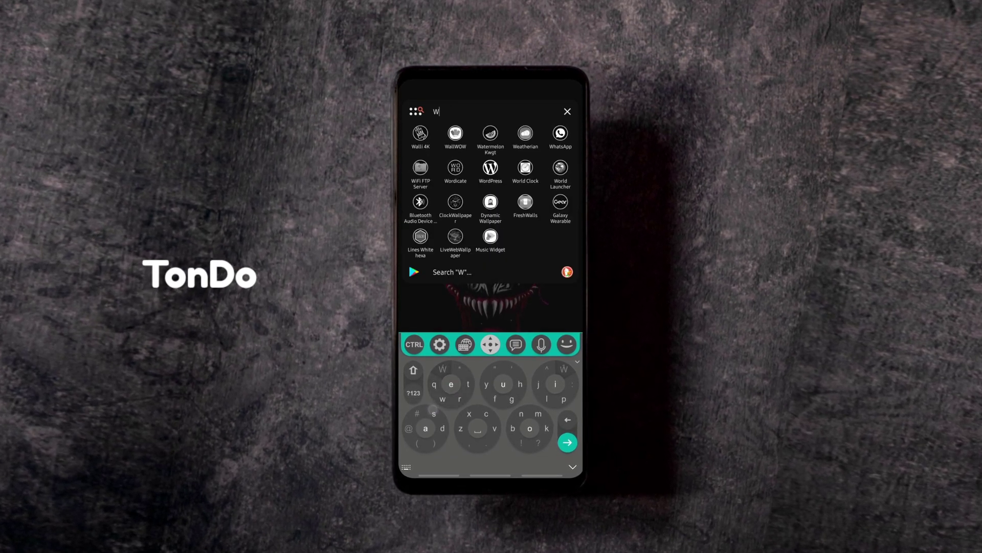
type("qtfgzcm^")
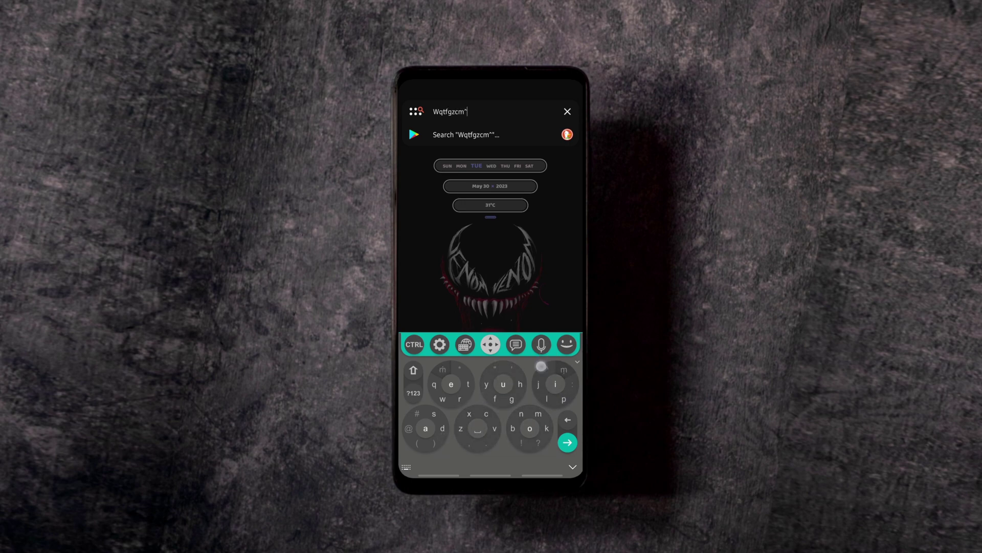
Enter Wqtfgzcm"LF;59 in the search bar using TonDo's capitals, symbols and caret movement
key("shift")
type("LF")
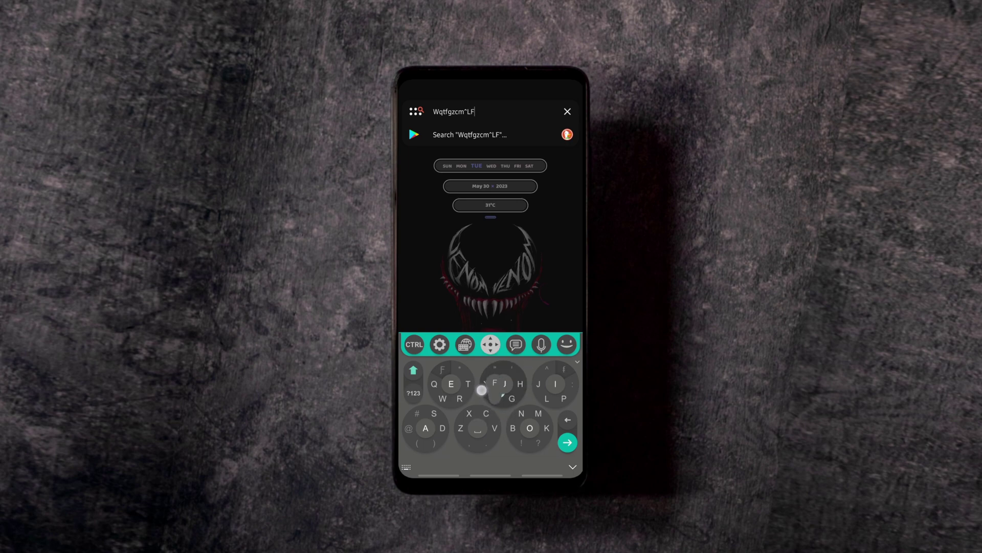
type("'")
key("shift")
left_click(414, 393)
type(";")
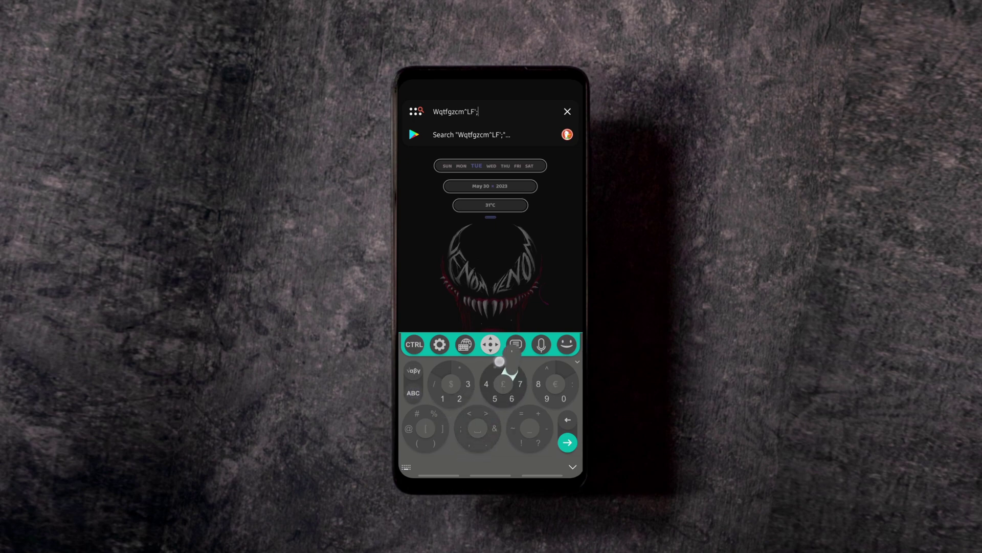
type("59")
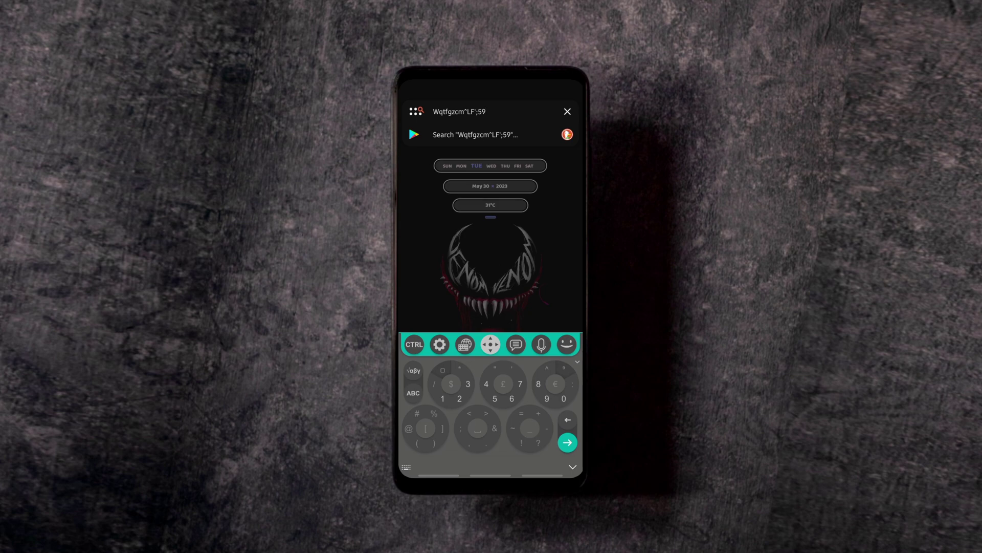
left_click(457, 353)
key("Right")
key("Right")
key("Right")
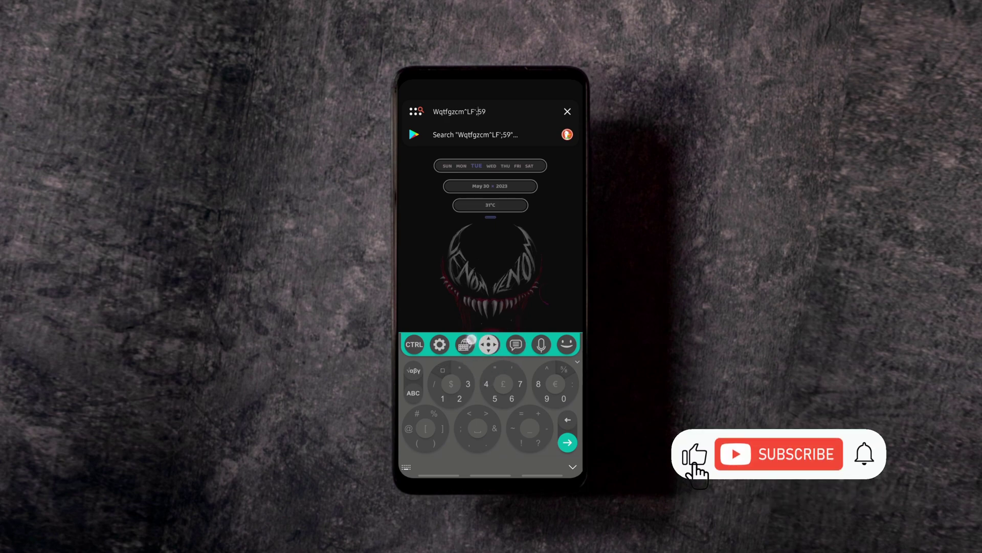
Try TonDo's emoji panel, its main toolbar, and the notes panel
left_click(567, 344)
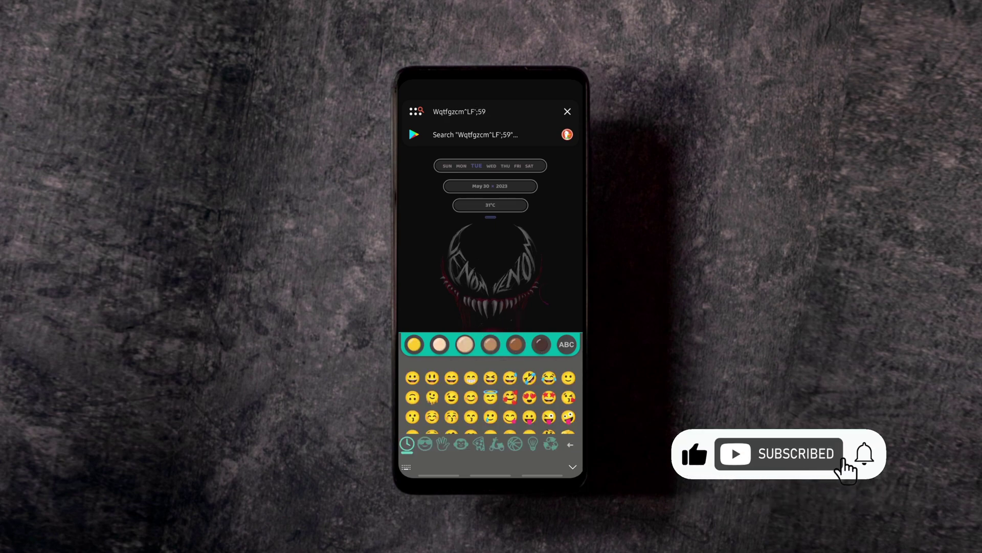
left_click(566, 343)
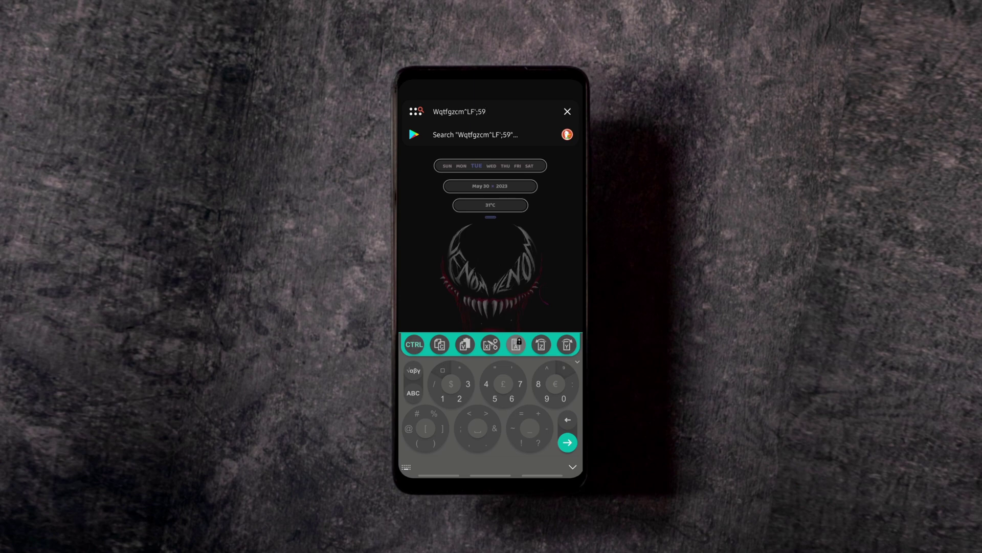
left_click(490, 344)
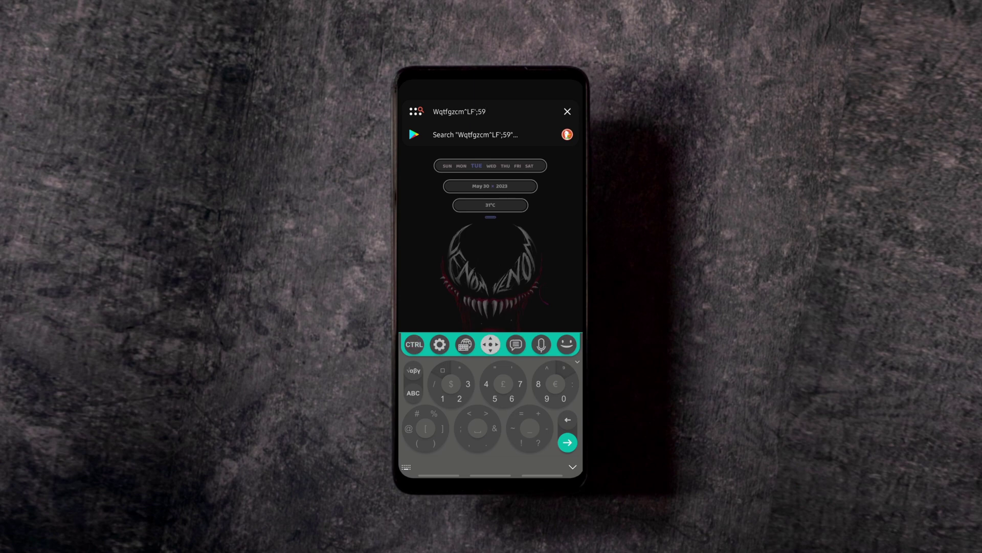
left_click(515, 344)
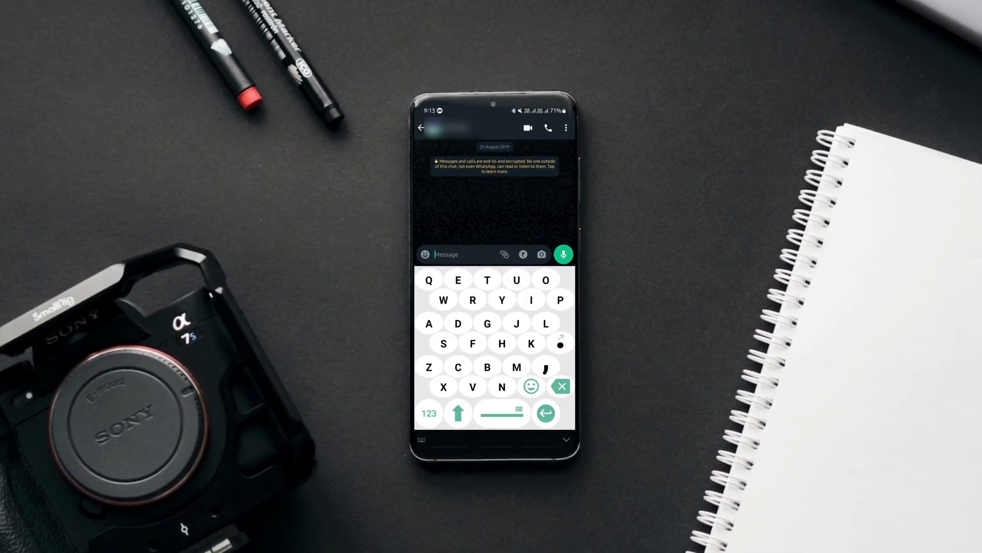
type("Hello how ")
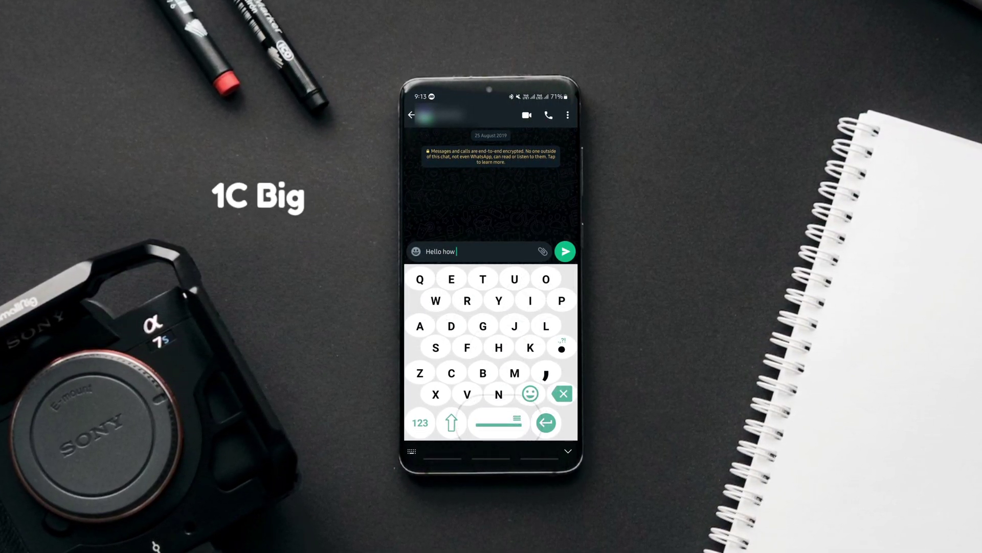
type("are you dpoinghshsldjbwifjhakkrb")
Write 'Hello how are you doing… How is it goin' on two lines, then open keyboard settings
key("BackSpace")
key("BackSpace")
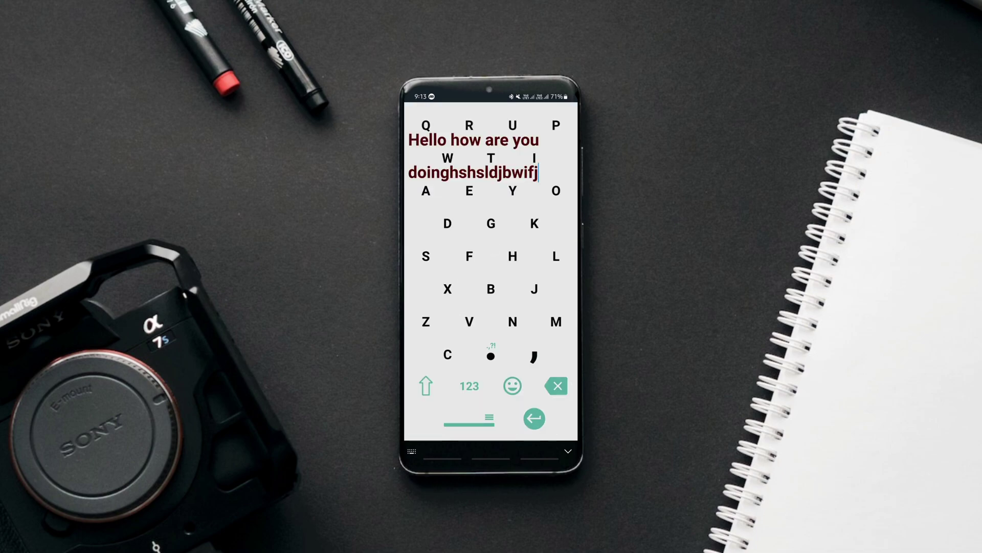
key("Return")
type("How")
type(" is it goin")
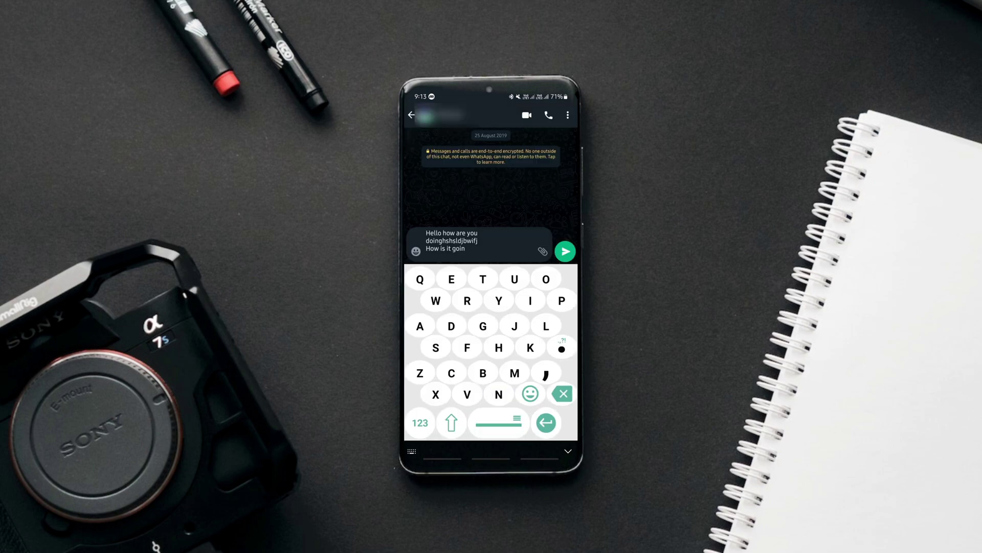
left_click(504, 422)
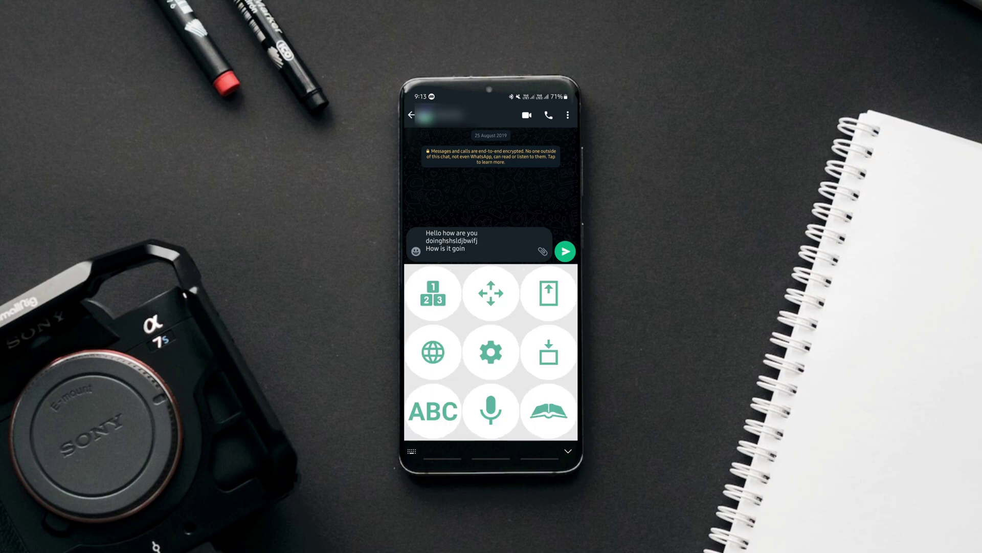
left_click(490, 352)
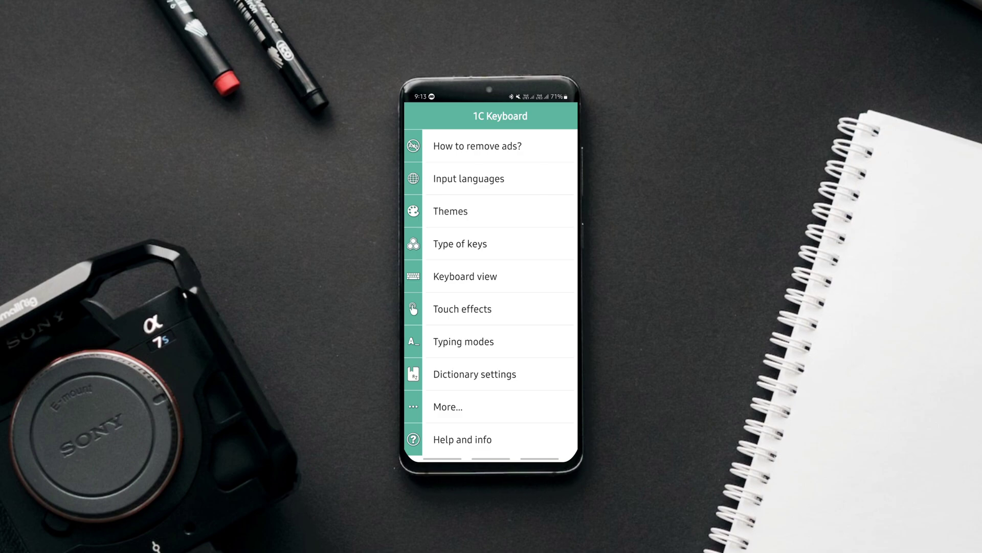
Browse 1C Big Keyboard's input languages, choose a dark red theme, and add emojis to the message
left_click(468, 178)
scroll(491, 276, "down", 10)
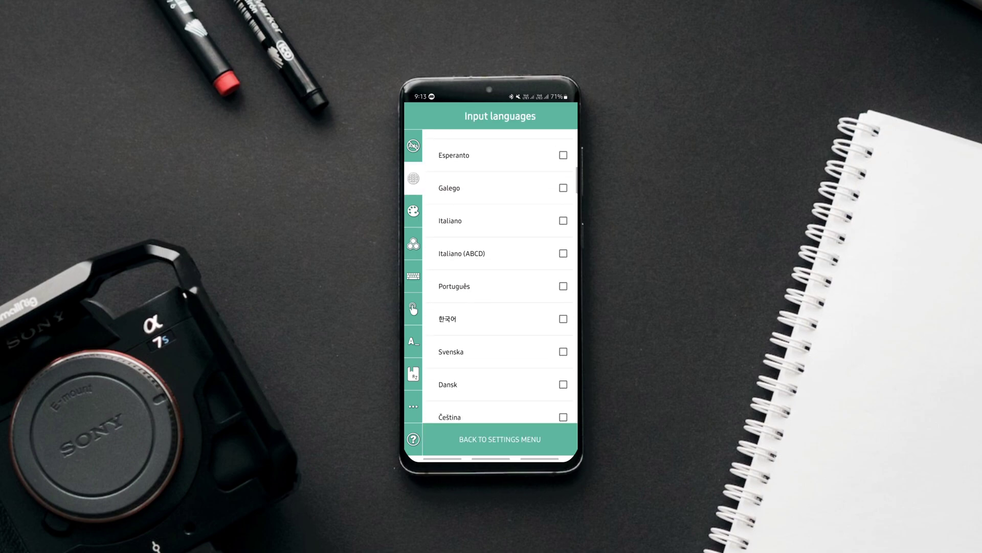
scroll(491, 277, "up", 5)
scroll(491, 277, "up", 5)
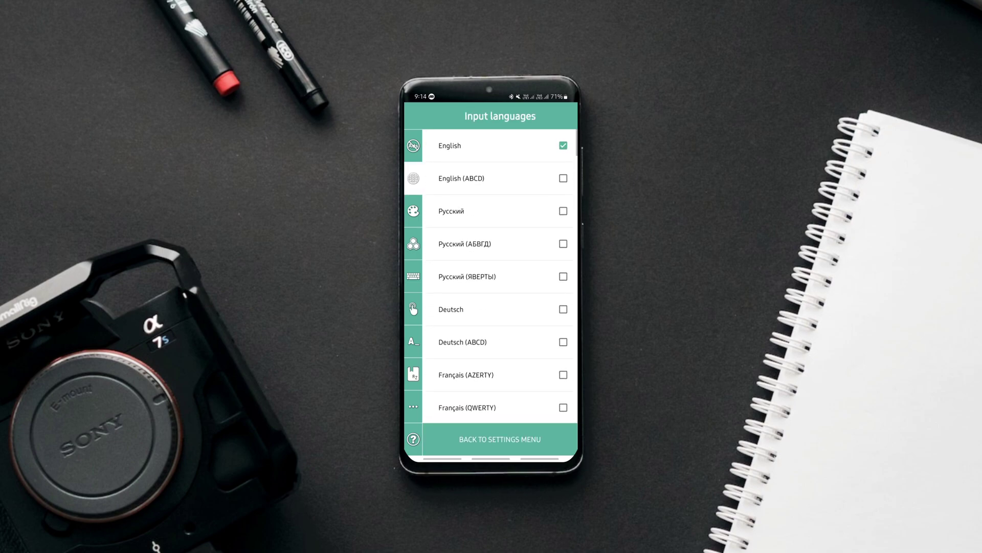
left_click(500, 439)
left_click(451, 211)
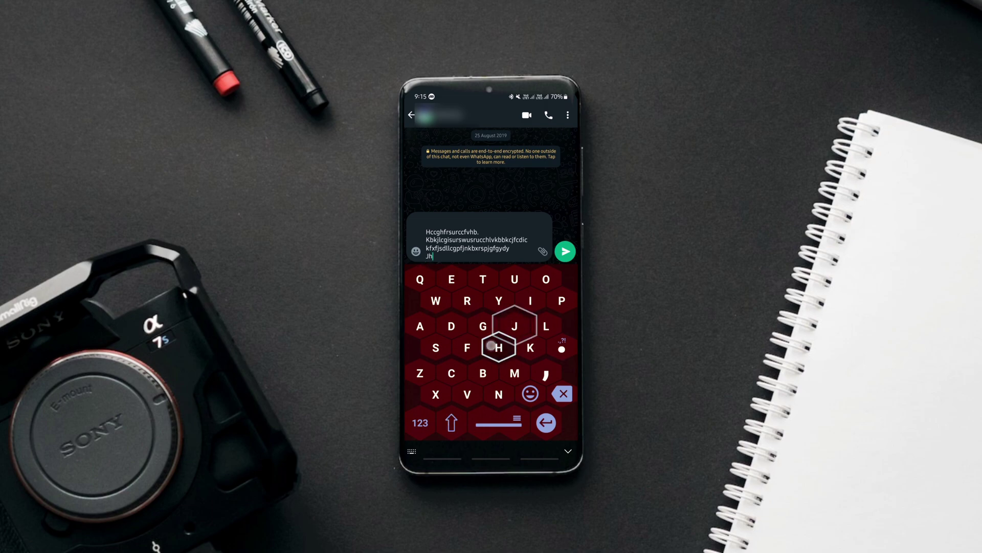
type("gyuidhdtcjbchkf,")
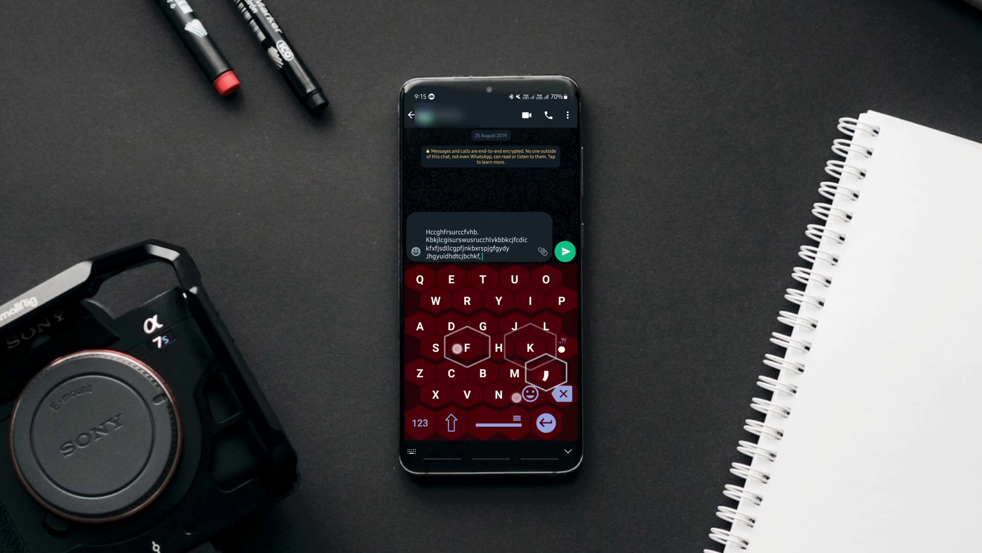
left_click(529, 394)
type("🙃😏😊")
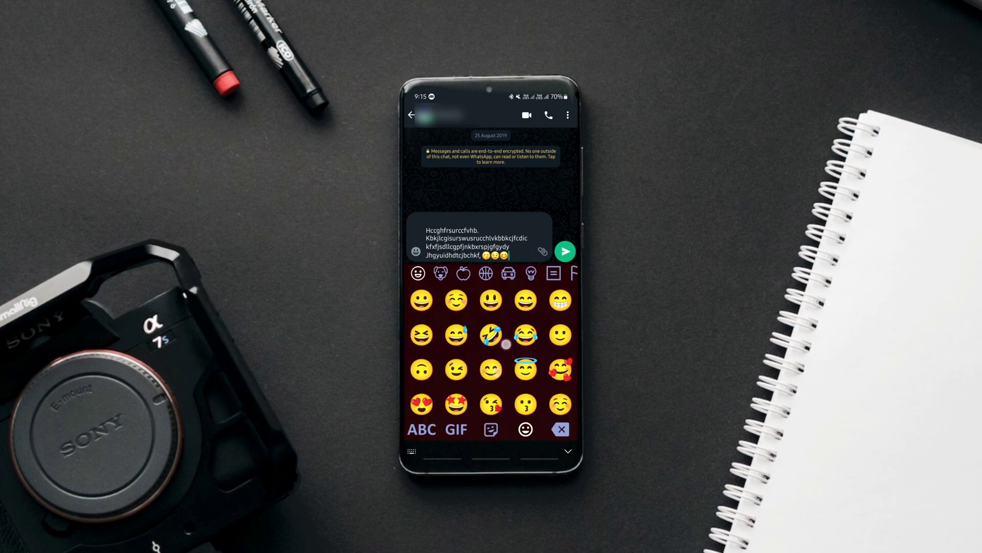
type("🤣😂😆")
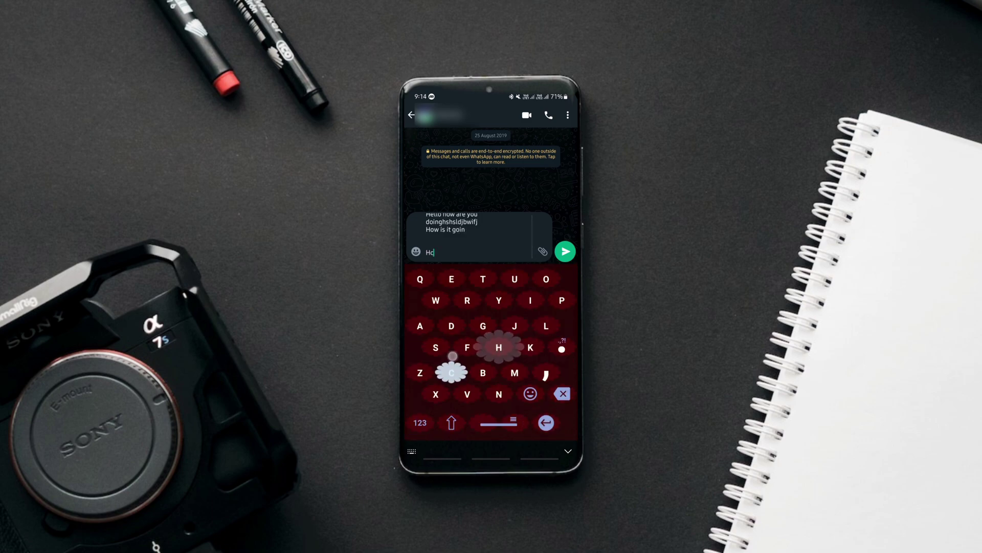
type("hfrsurccfvhb. Kbkjlcgisurswusrucchlvkbbkcjfcdickfxfjsd")
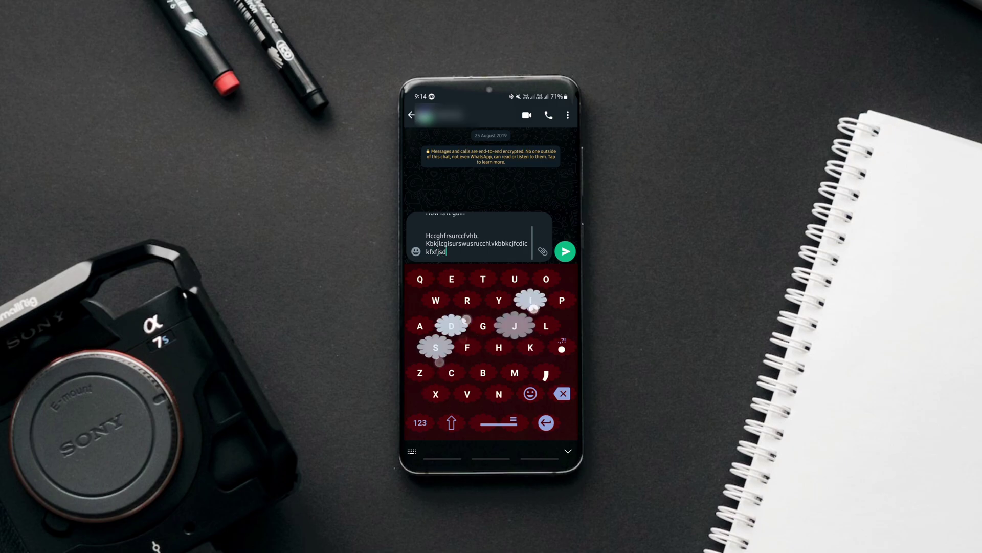